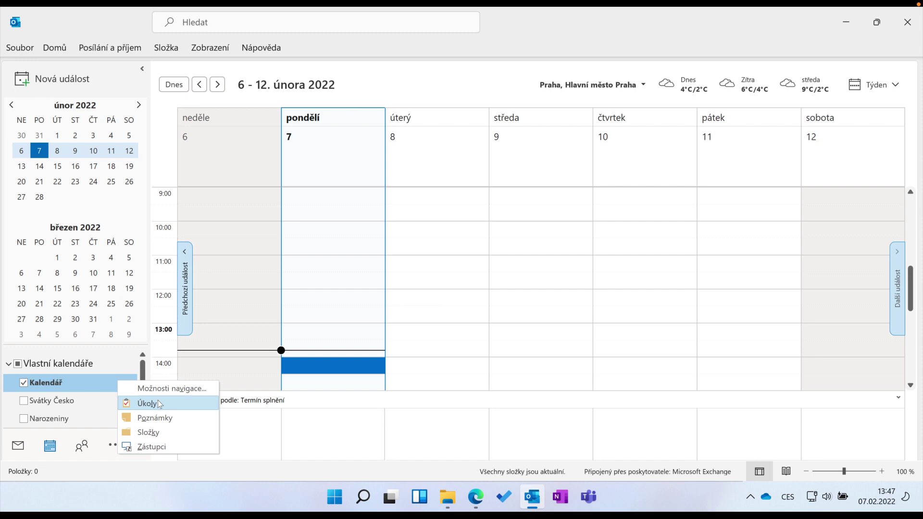
- Create a new task with the subject Test 2 in the Úlohy task folder and save it
left_click(163, 402)
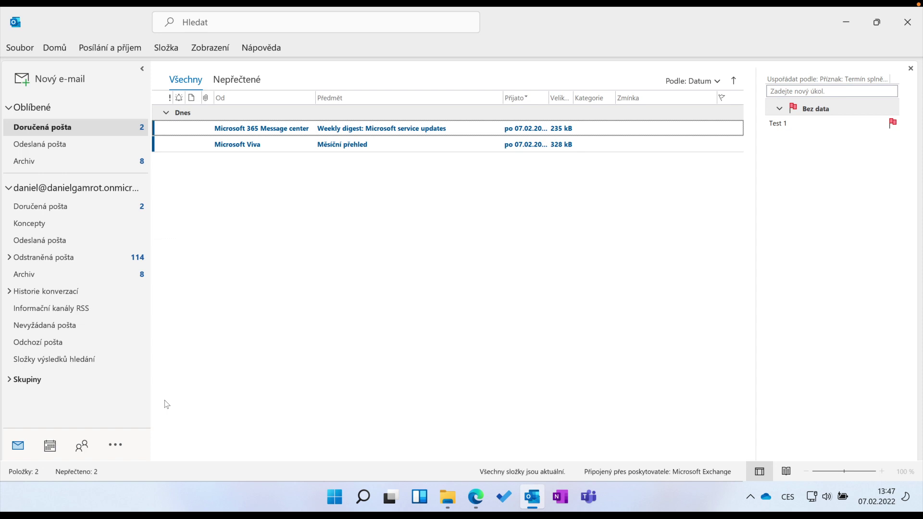
key("ctrl+4")
key("ctrl+n")
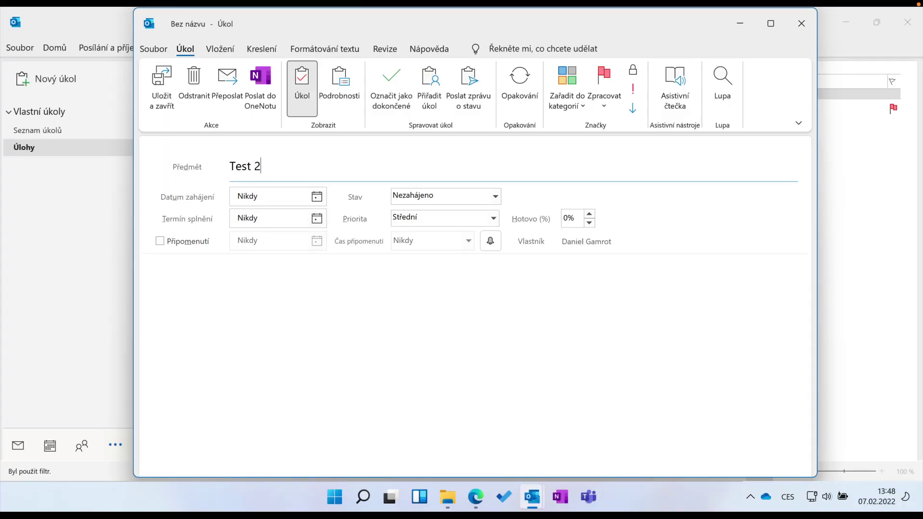
key("alt+s")
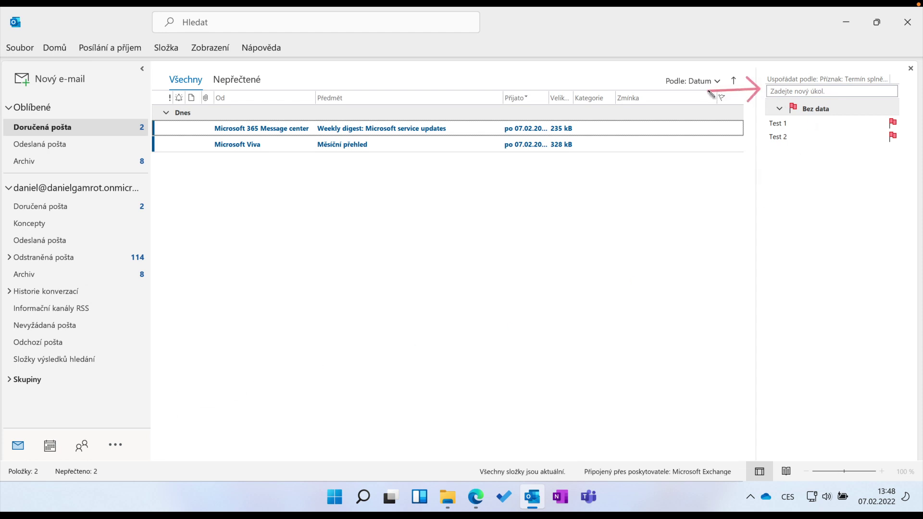
- Add a quick task named Test 3 through the task pane beside the inbox
left_click_drag(767, 78, 906, 101)
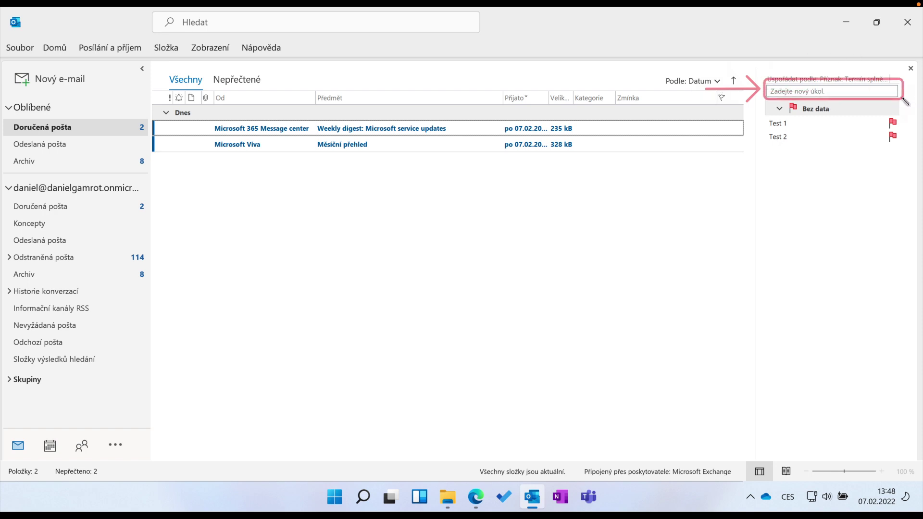
key("Escape")
left_click(849, 92)
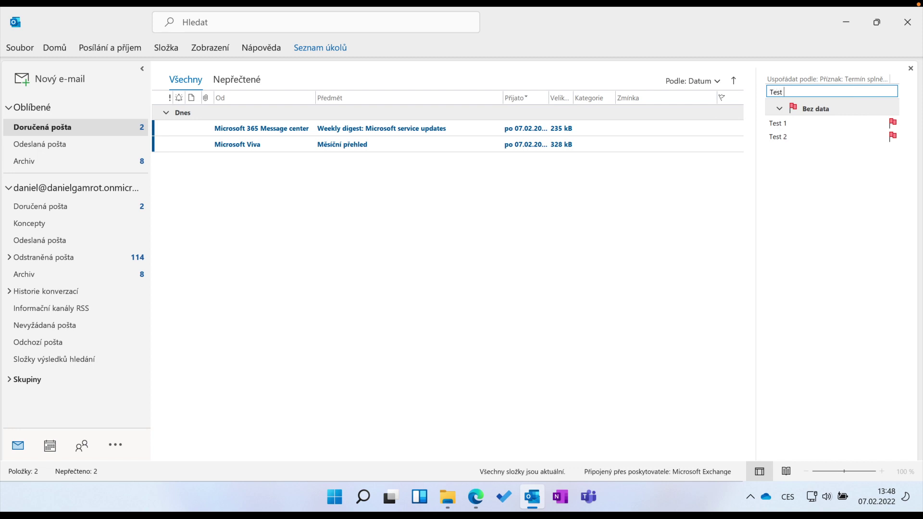
key("Return")
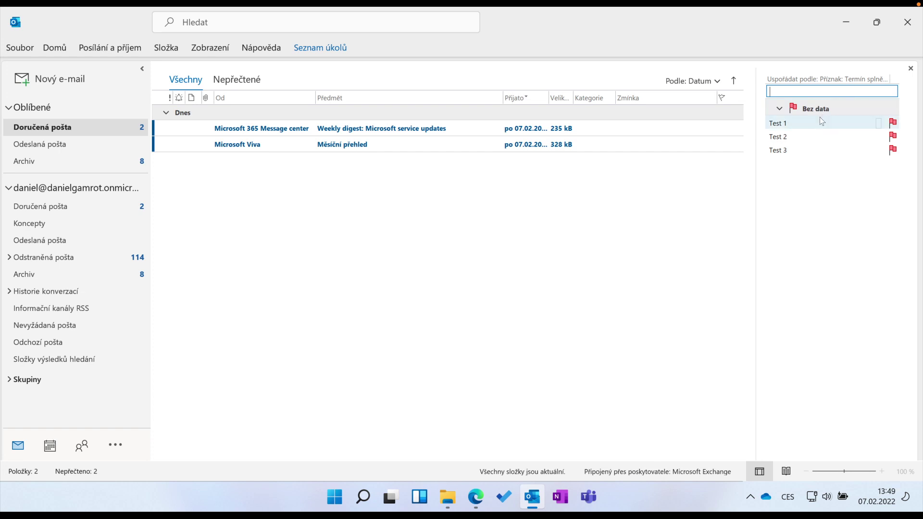
mouse_move(821, 121)
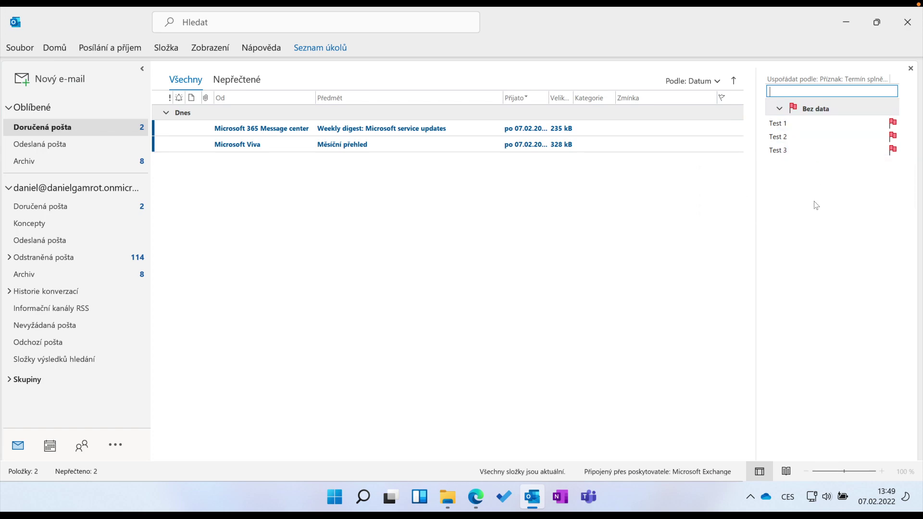
- In the application's task options, set the Quick Click flag to Žádné datum and save the settings
left_click(13, 47)
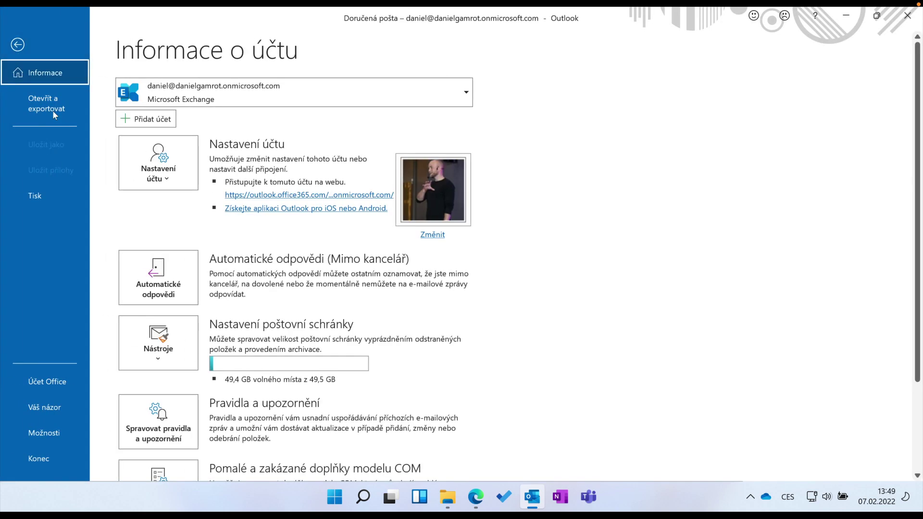
left_click(51, 437)
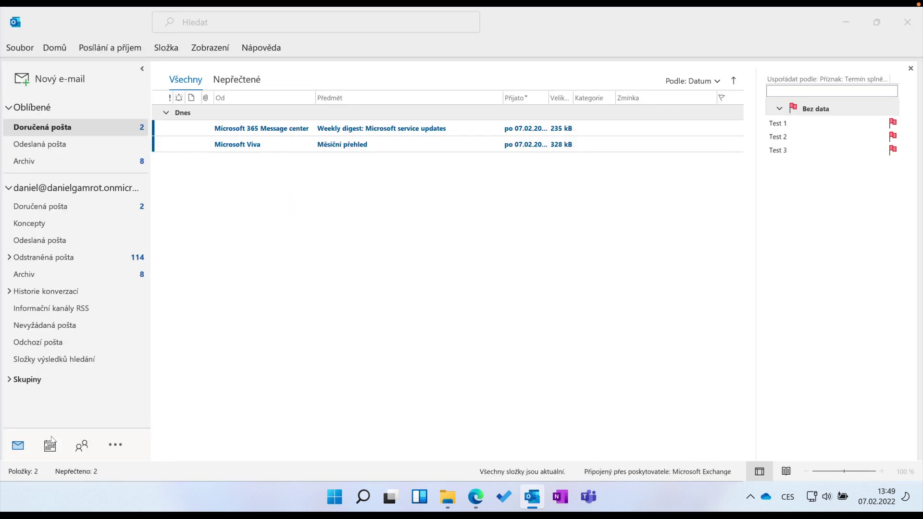
left_click(192, 139)
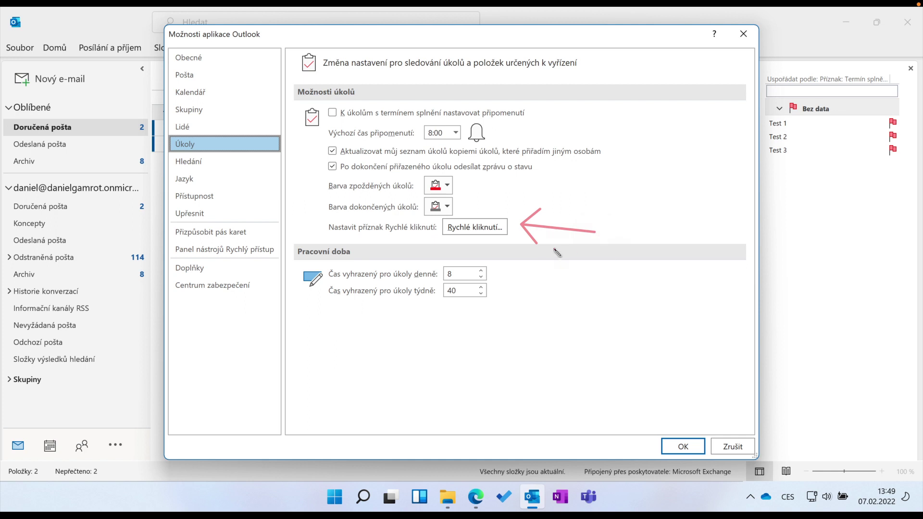
left_click(458, 225)
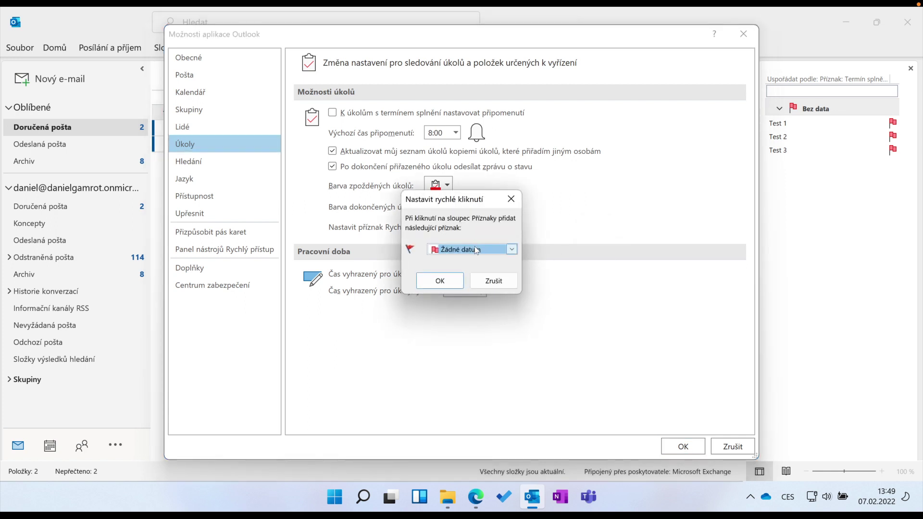
left_click(475, 249)
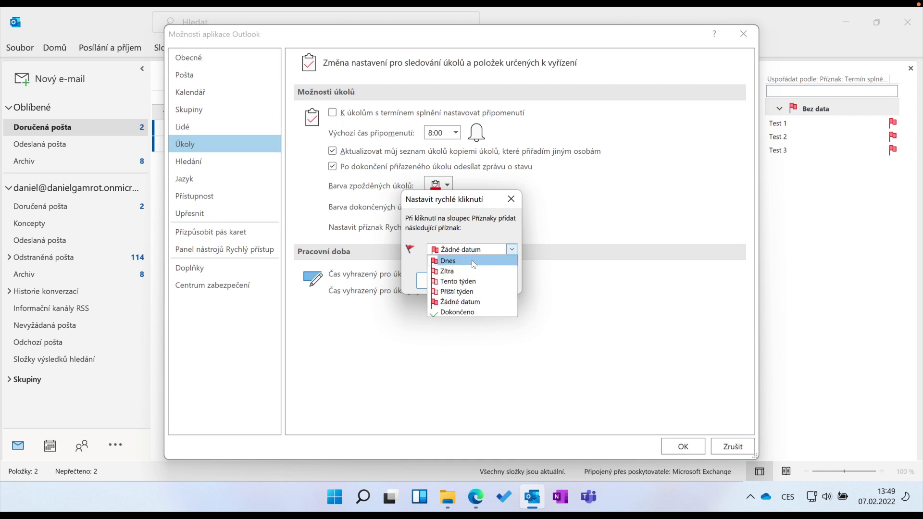
left_click(508, 300)
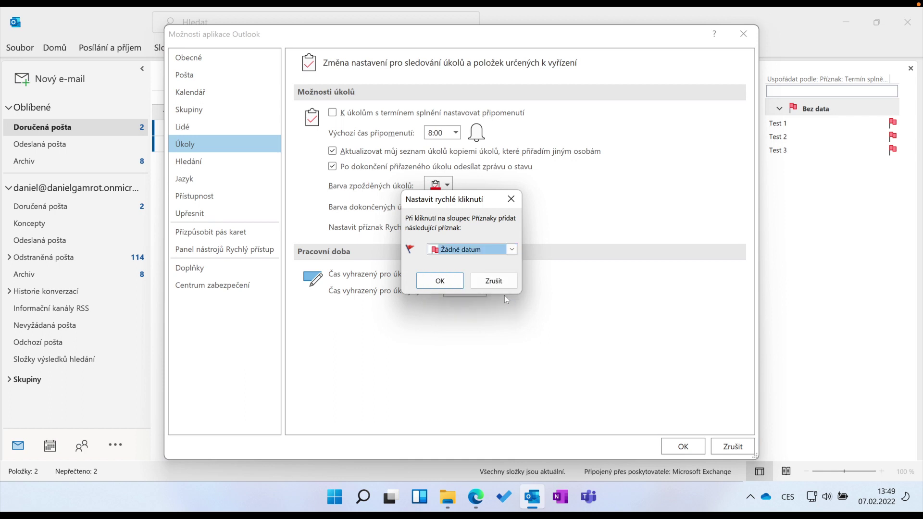
left_click(462, 285)
left_click(692, 443)
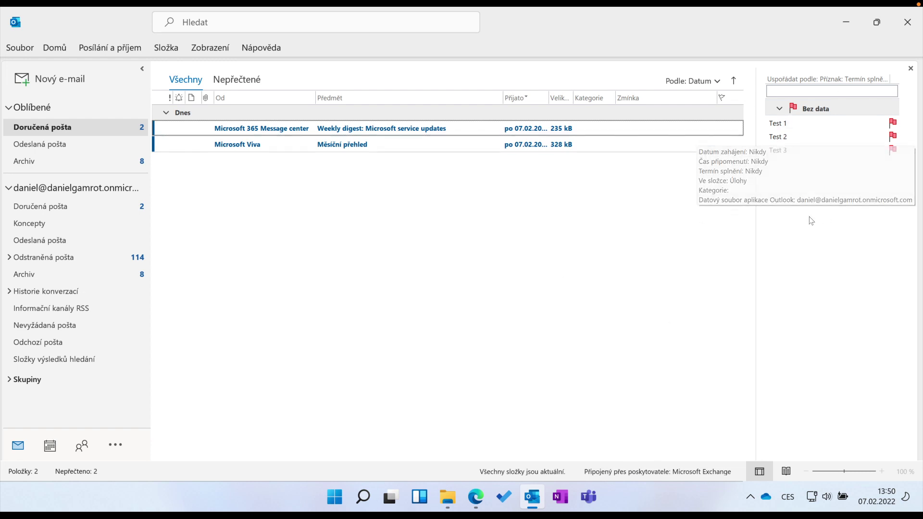
- Show the calendar below the tasks in the pane beside the inbox and hide it again
left_click(207, 48)
left_click(566, 101)
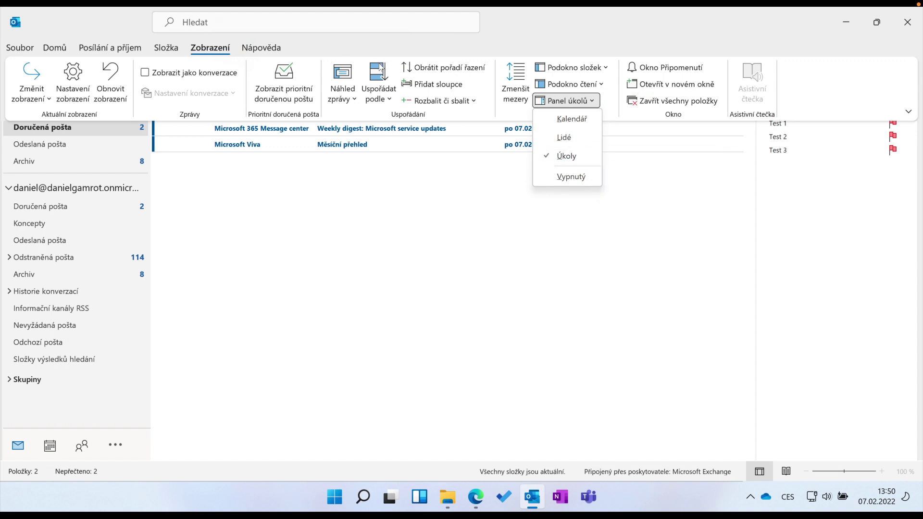
key("Escape")
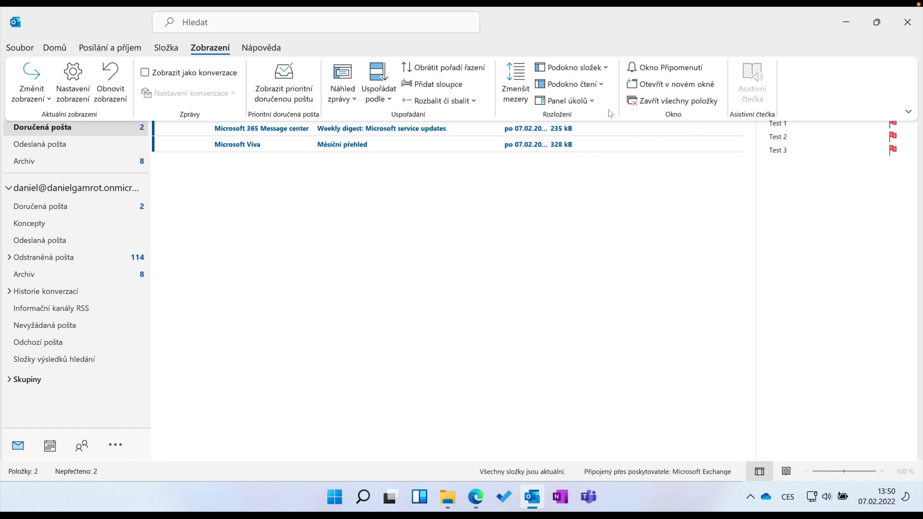
left_click(591, 101)
left_click(577, 120)
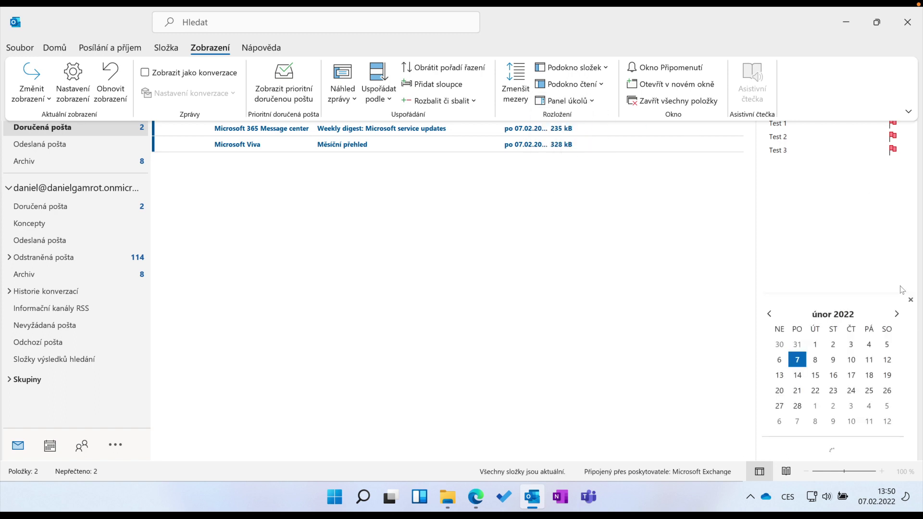
left_click(560, 107)
left_click(570, 116)
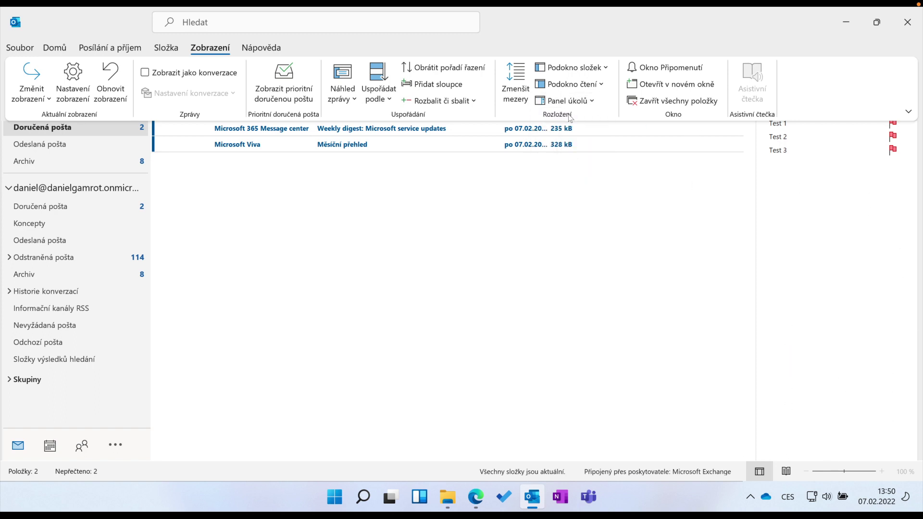
left_click(789, 243)
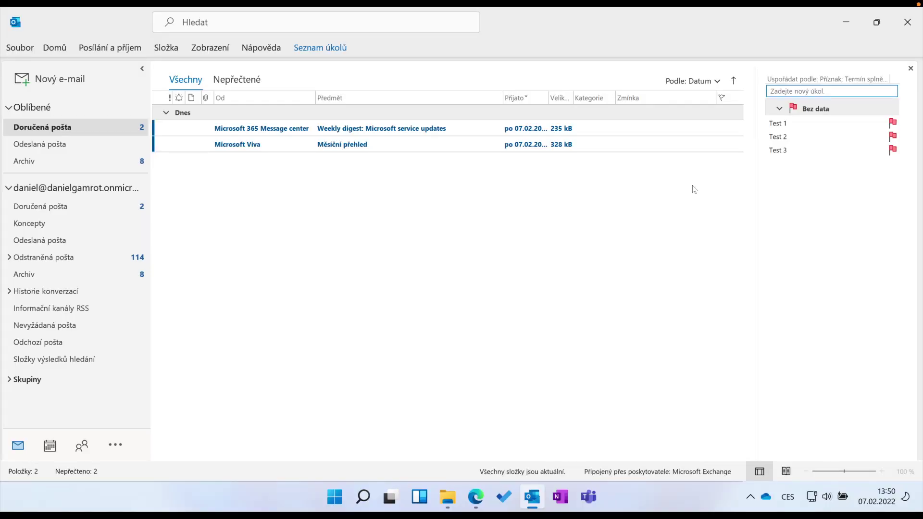
- Add a task named Test 4 to Monday, 7 February in the calendar's daily task list
key("ctrl+2")
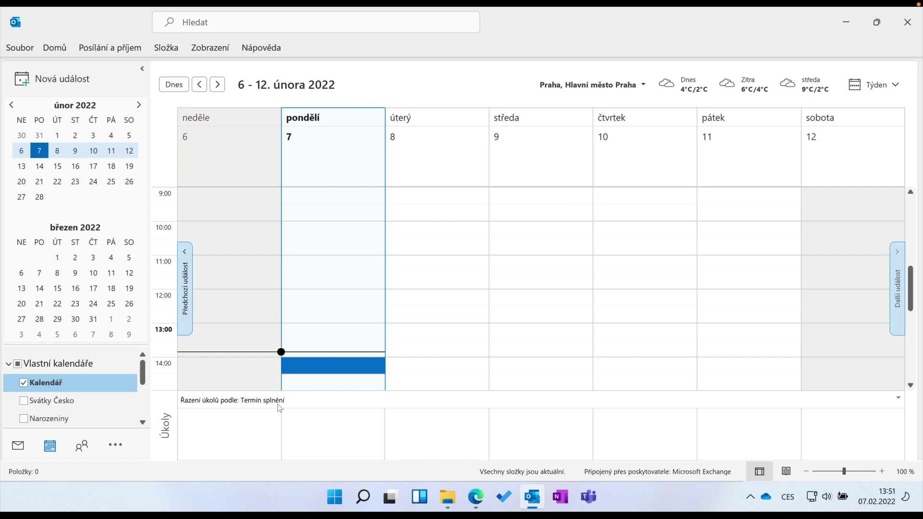
mouse_move(153, 393)
left_mouse_down()
mouse_move(653, 483)
mouse_move(918, 487)
mouse_move(913, 479)
left_mouse_up()
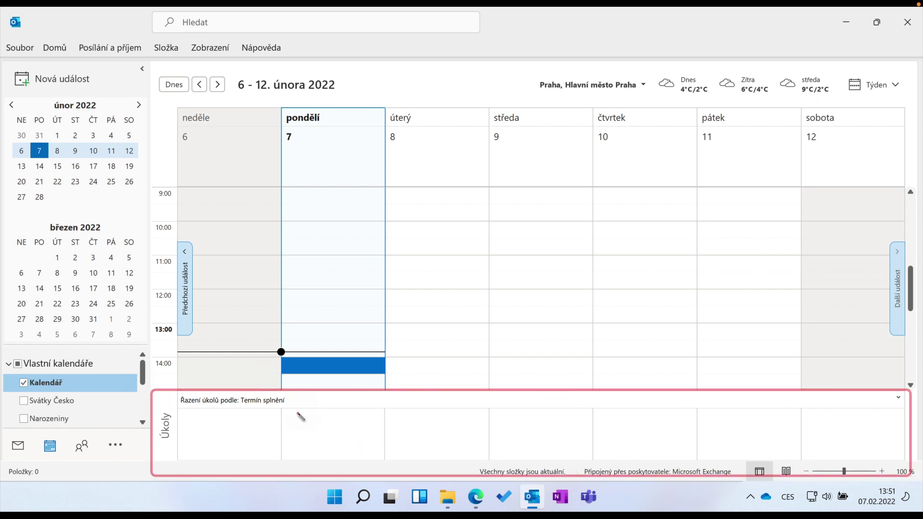
left_click_drag(297, 417, 216, 425)
left_click_drag(505, 417, 442, 428)
left_click_drag(706, 419, 650, 427)
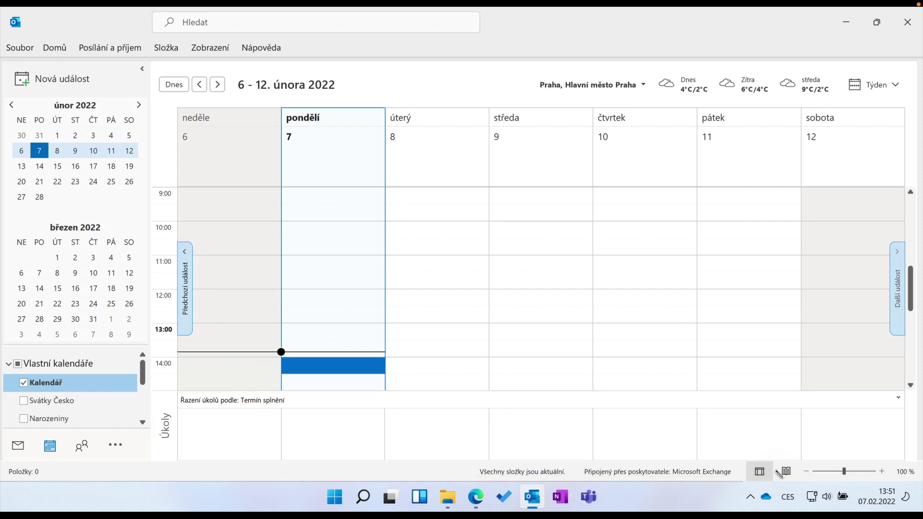
left_click(333, 416)
type("Test ")
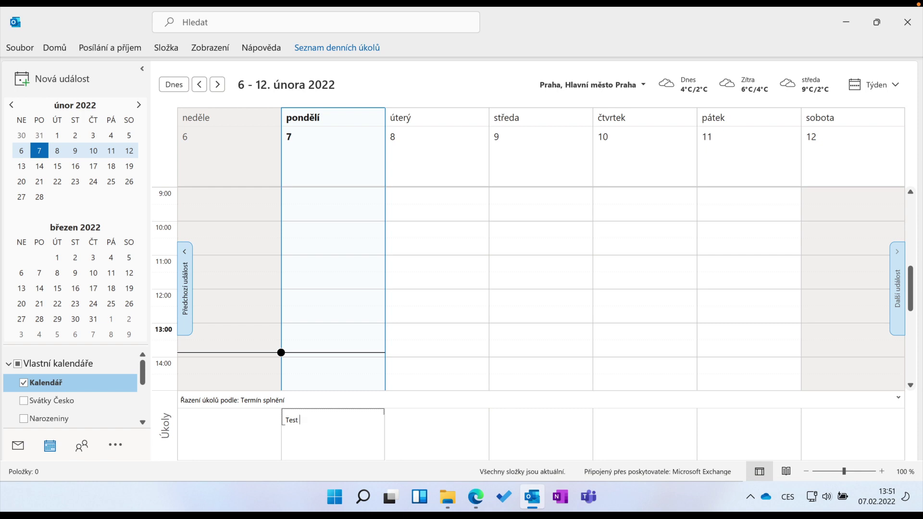
type("4")
- Add daily tasks Test 5 on Wednesday, 9 February and Test 6 on Friday, 11 February, and review them in the inbox's task pane
left_click(513, 418)
left_click(513, 418)
type("teTest 5")
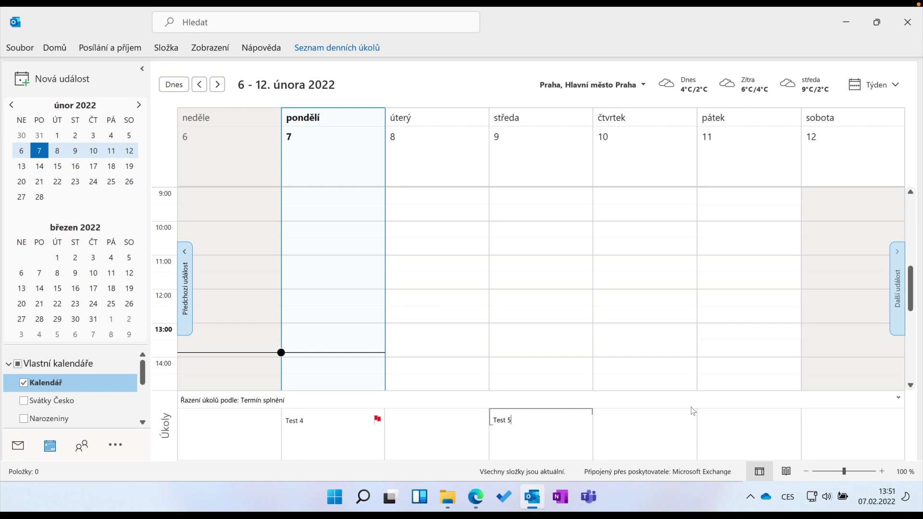
key("Return")
left_click(736, 420)
type("Test 6")
key("Return")
key("ctrl+1")
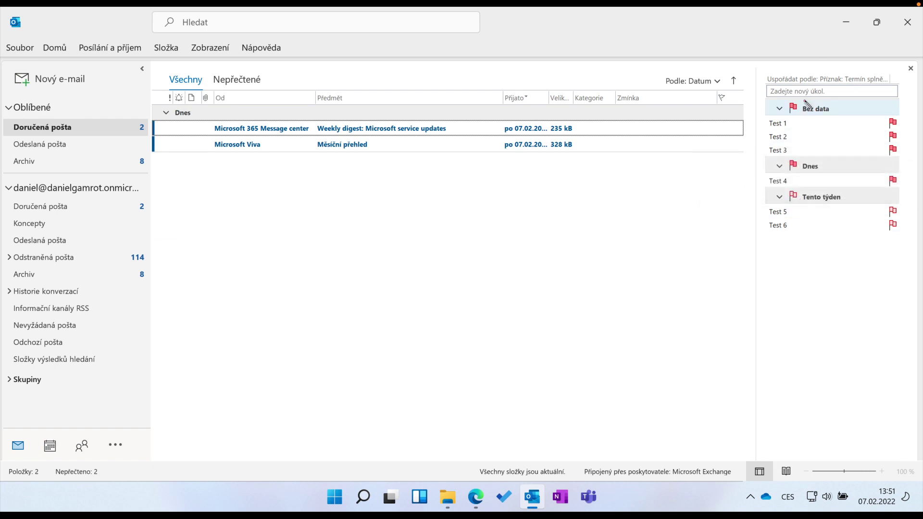
mouse_move(764, 180)
left_mouse_down()
mouse_move(848, 233)
mouse_move(902, 233)
left_mouse_up()
- Minimize the daily task list in the calendar view and restore it to Normální
key("ctrl+2")
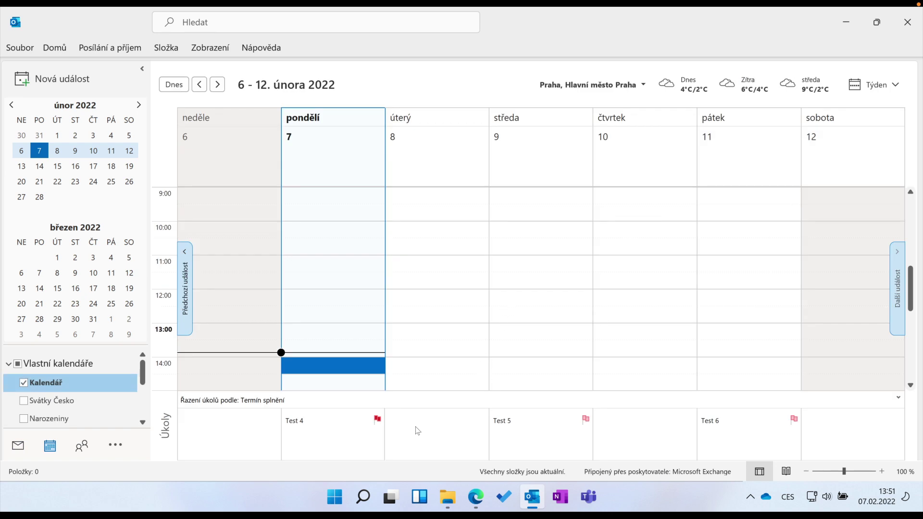
left_click(210, 47)
left_click(626, 97)
left_click(497, 98)
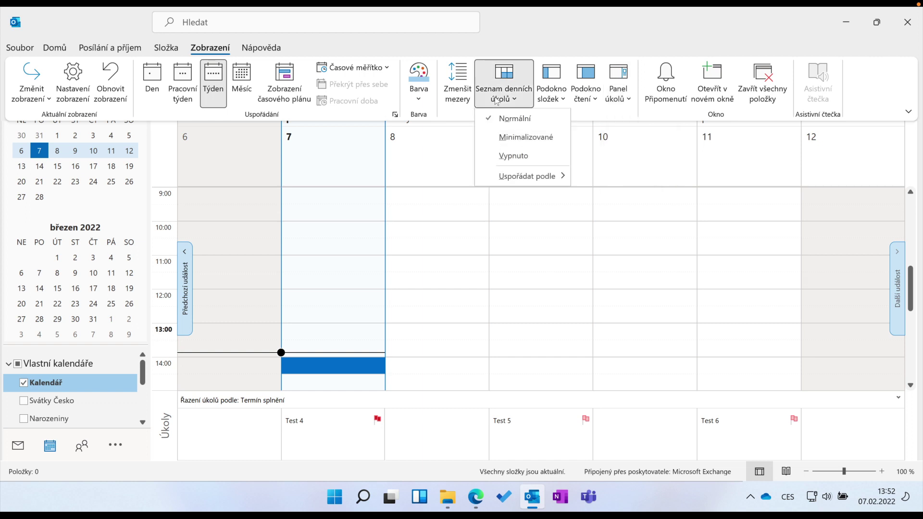
left_click(526, 137)
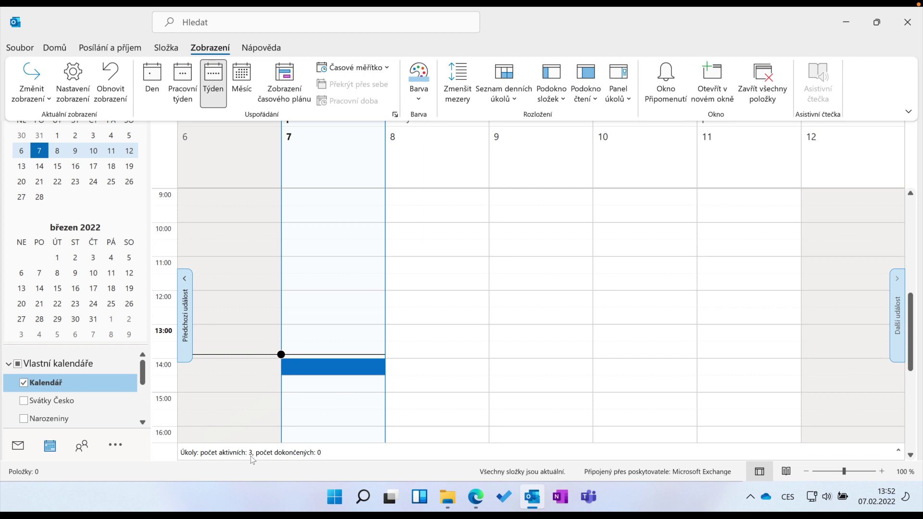
left_click(494, 103)
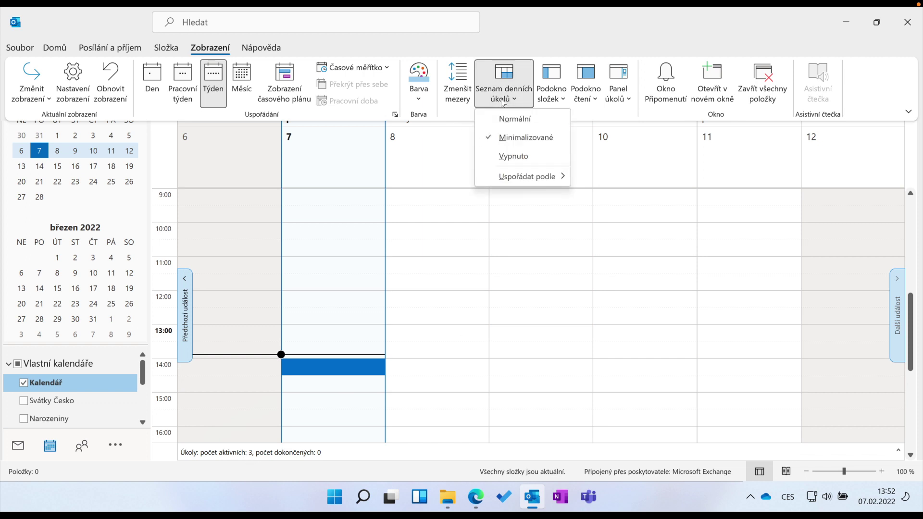
left_click(524, 118)
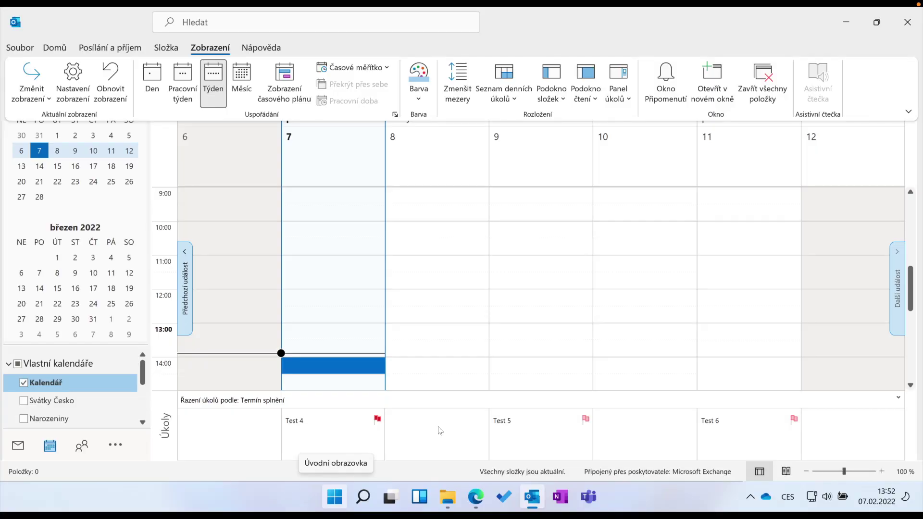
- Examine the due dates of the tasks in the Úlohy folder and compare them with the inbox's task pane
key("ctrl+4")
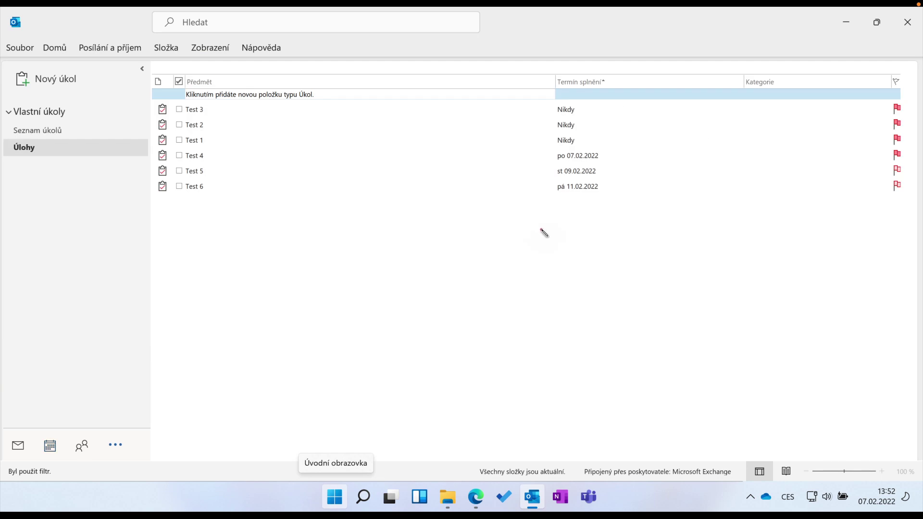
mouse_move(618, 207)
left_mouse_down()
mouse_move(620, 190)
mouse_move(547, 150)
left_mouse_up()
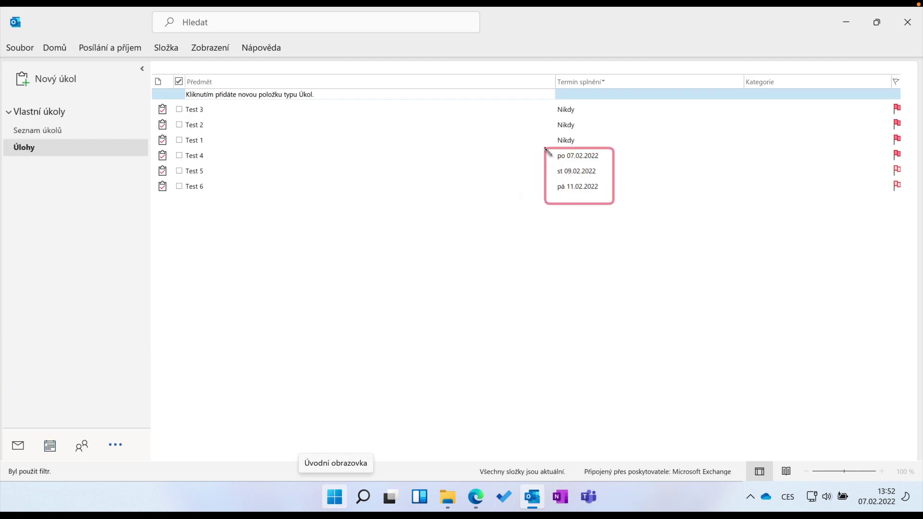
mouse_move(550, 107)
left_mouse_down()
mouse_move(599, 141)
mouse_move(603, 108)
mouse_move(608, 151)
left_mouse_up()
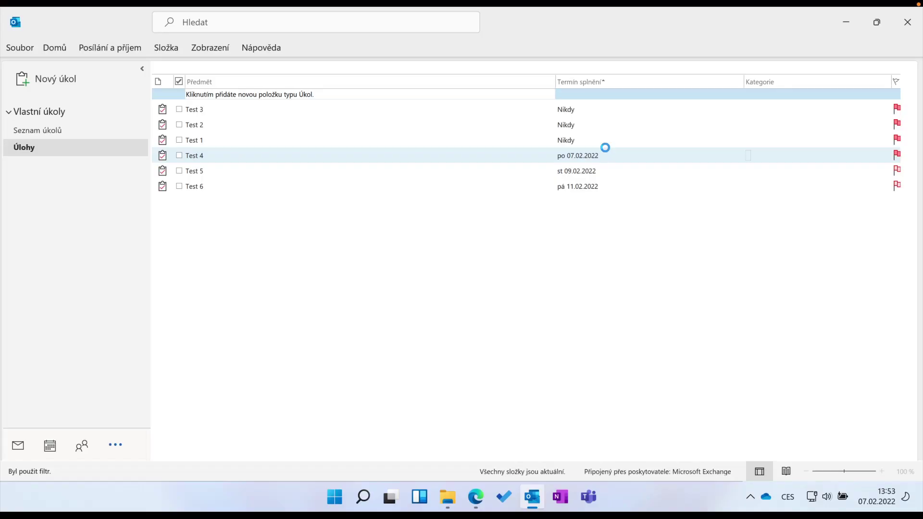
key("ctrl+1")
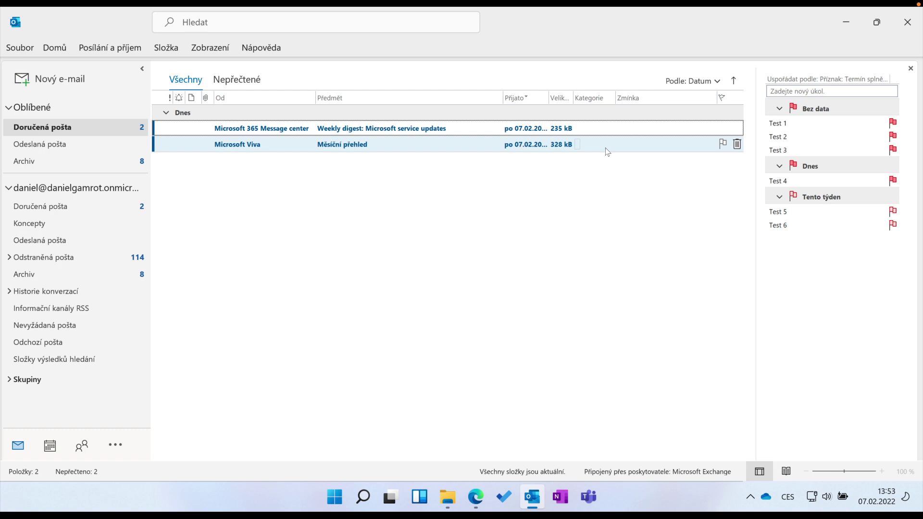
key("ctrl+4")
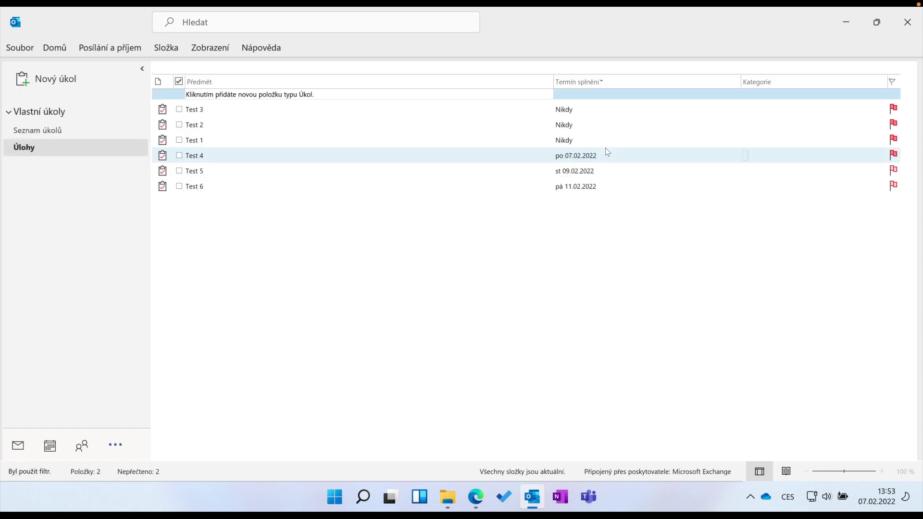
- Create a task with the subject Test 7 and no due date from the inbox, and save it
key("ctrl+1")
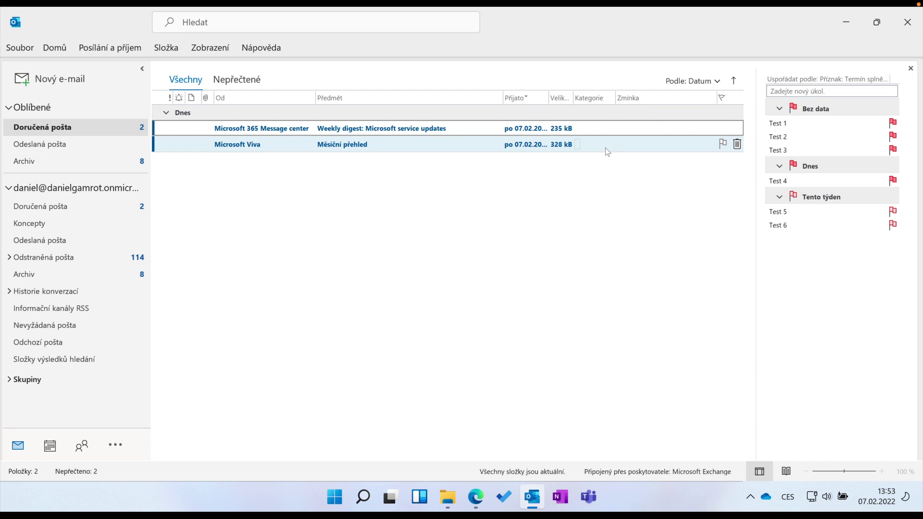
key("ctrl+shift+k")
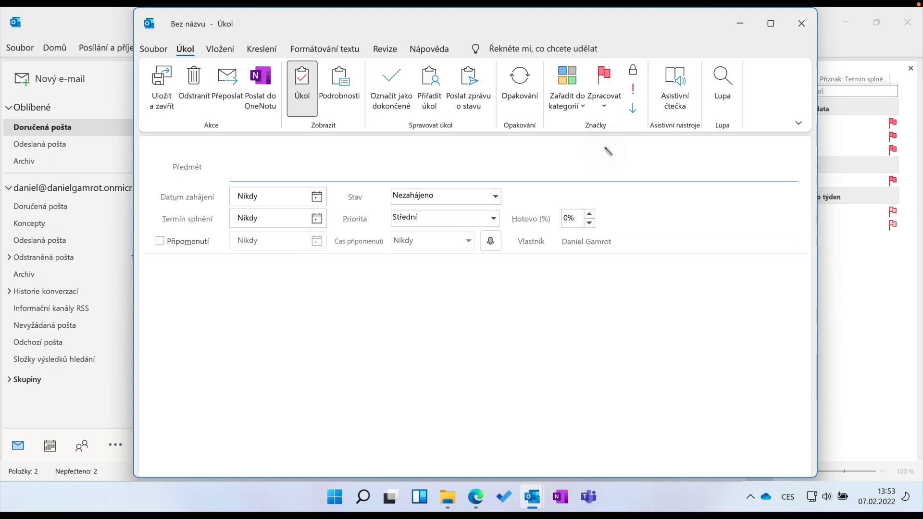
left_click_drag(258, 168, 354, 173)
type("Test 7")
key("alt+s")
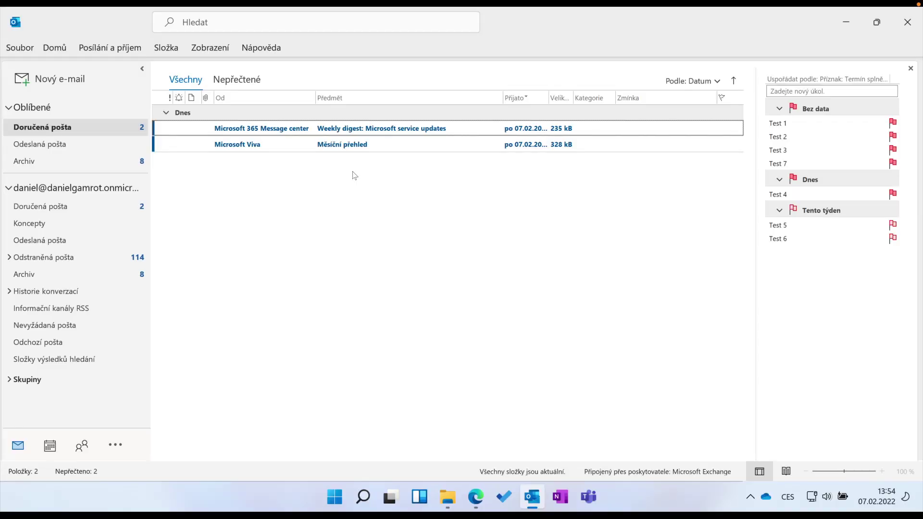
- Start a new task with the subject Test 8 and go to its due date (Termín splnění)
key("ctrl+shift+k")
type("Test 8")
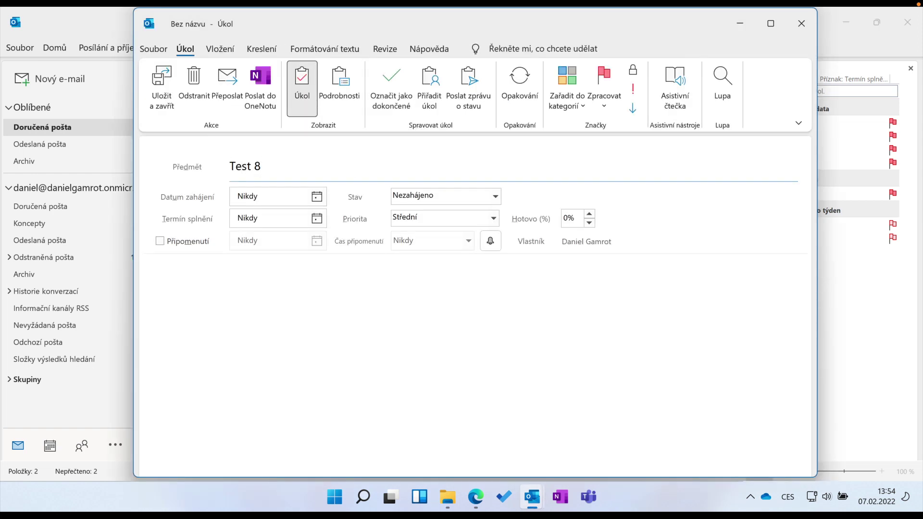
key("Tab")
key("Tab")
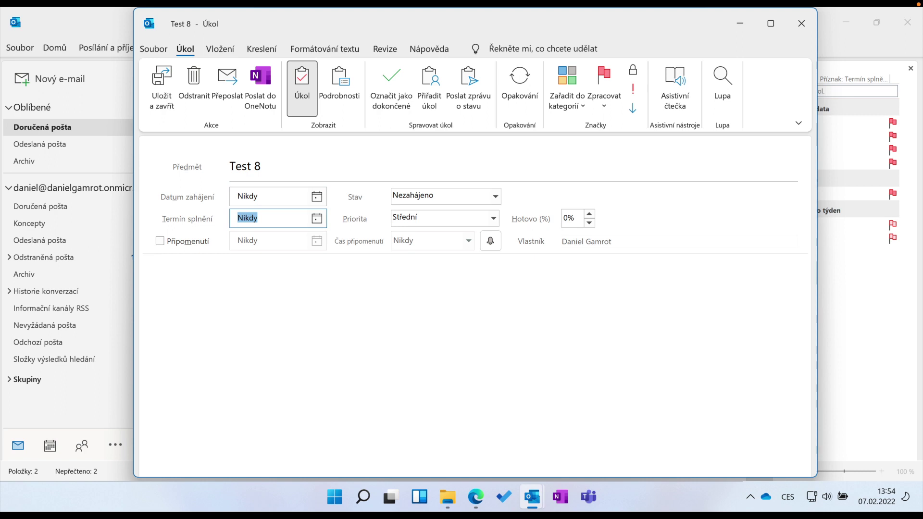
key("alt")
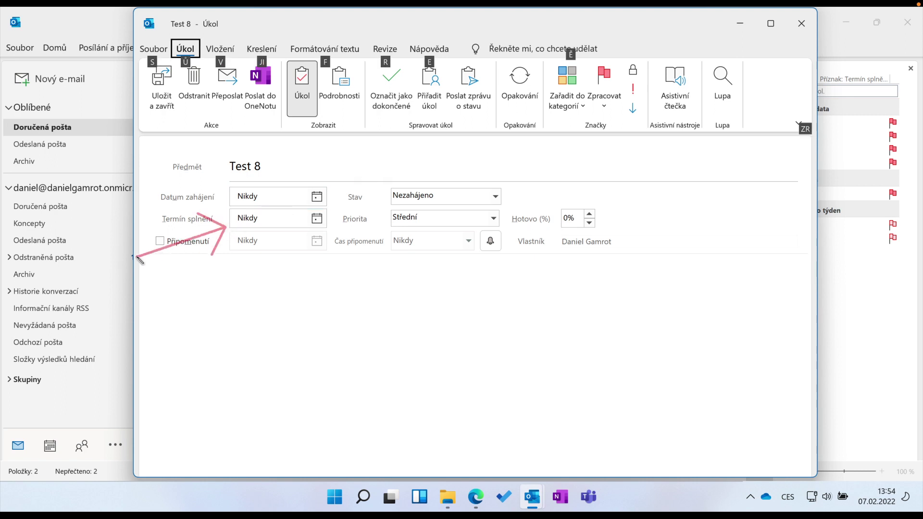
key("Escape")
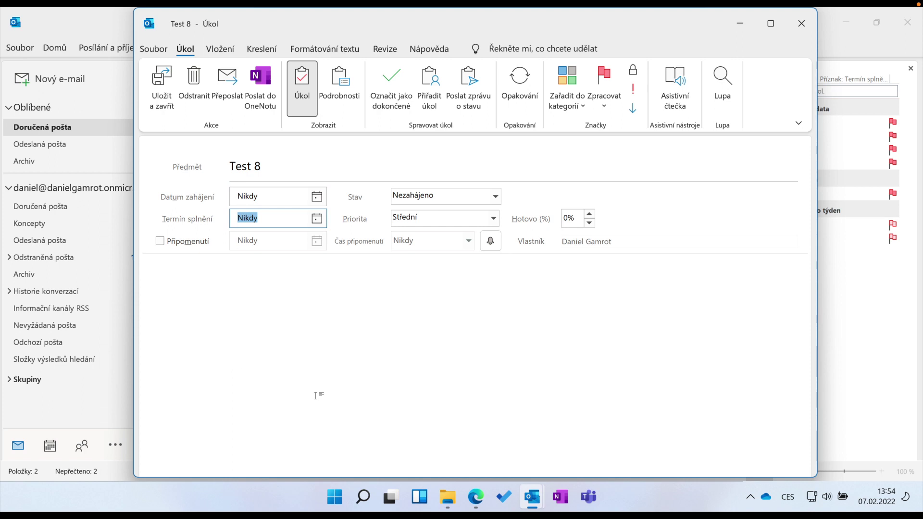
- Set the due date of Test 8 to pá 11.02.2022, leaving the date picker unused
left_click(317, 218)
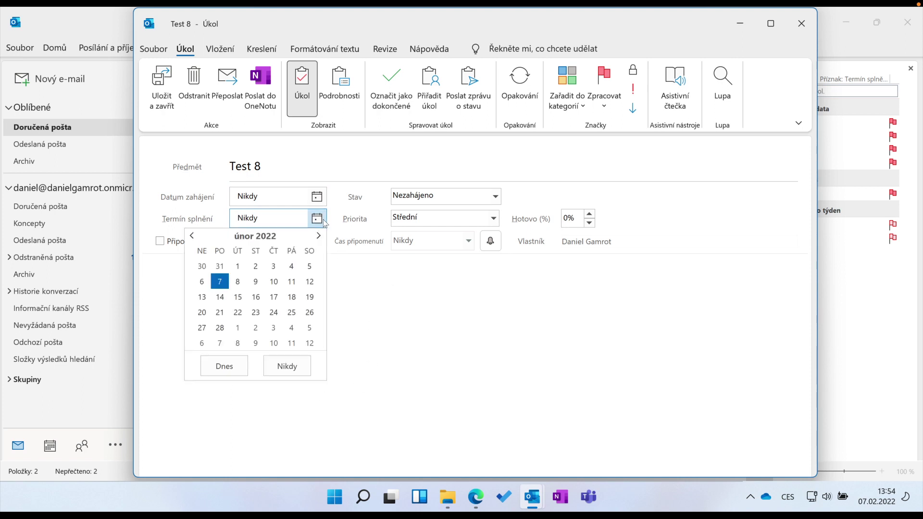
left_click(421, 287)
double_click(263, 219)
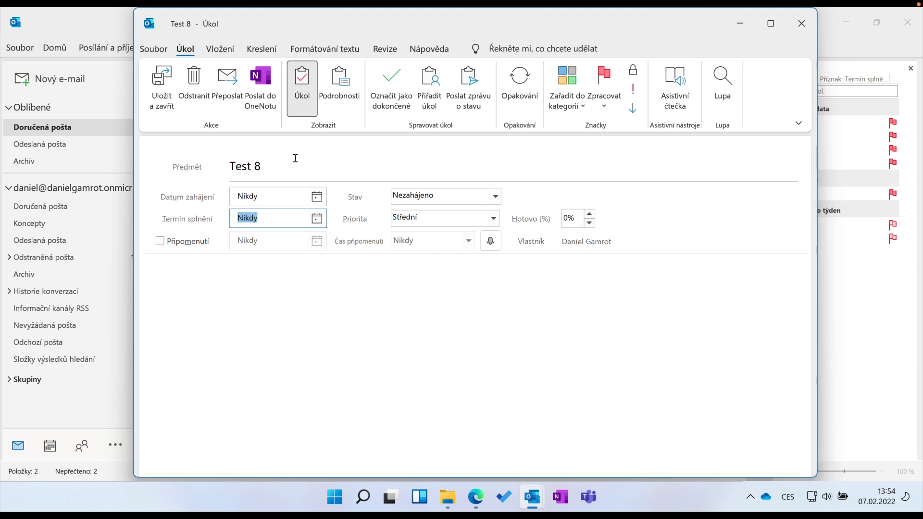
type("pá 11.02.2022")
key("Tab")
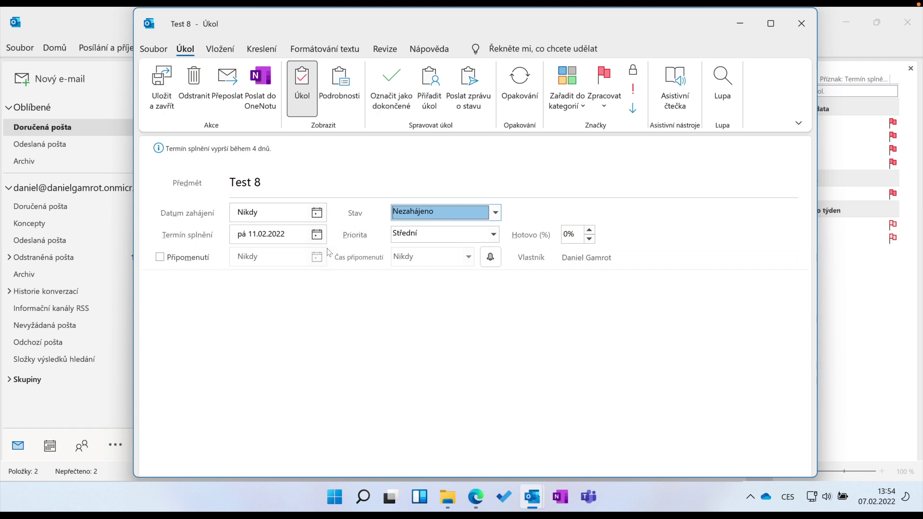
- Change the due date of Test 8 to the 26th of the current month
key("shift+Tab")
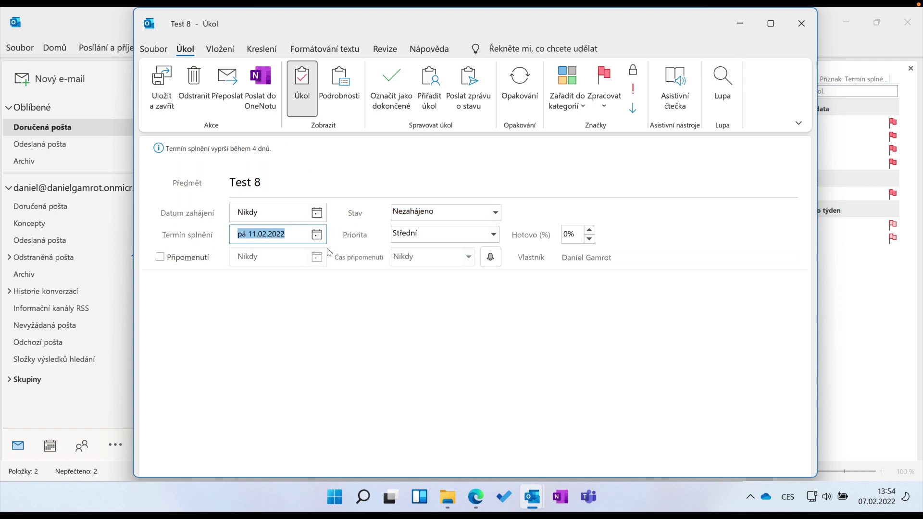
type("26")
key("Tab")
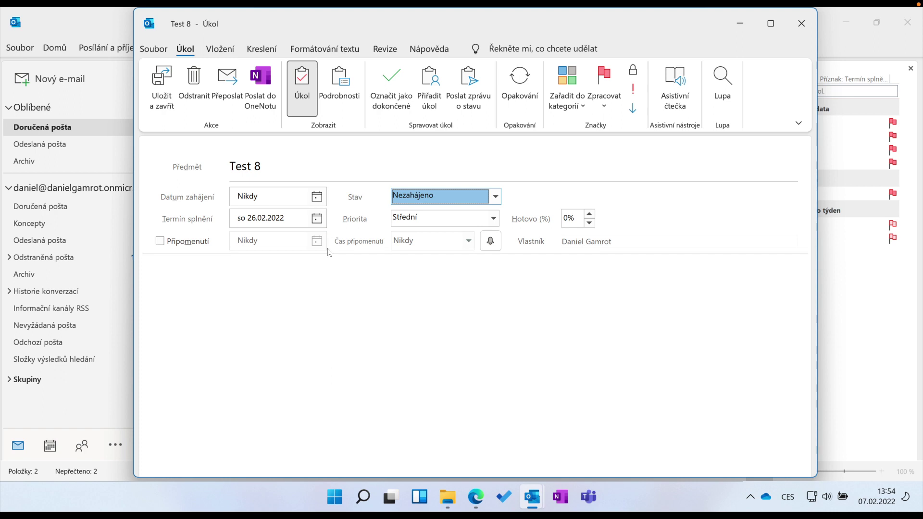
- Set the due date of Test 8 to the coming Friday using the weekday name páteq, and save the task
key("shift+Tab")
type("pá")
key("Tab")
key("shift+Tab")
type("páteq")
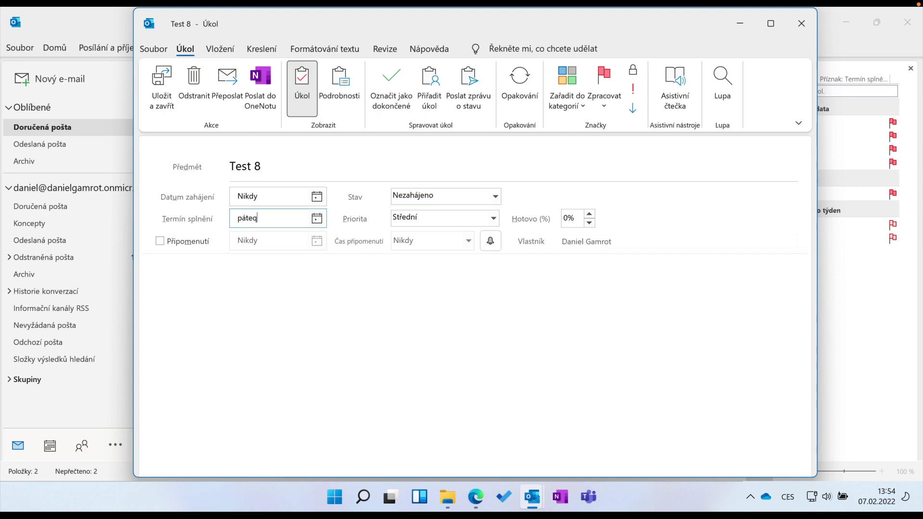
key("Tab")
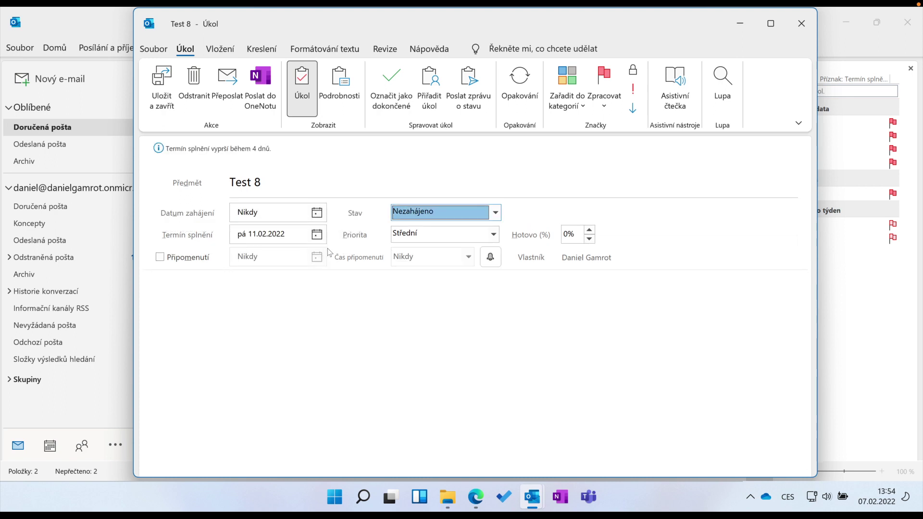
key("alt+s")
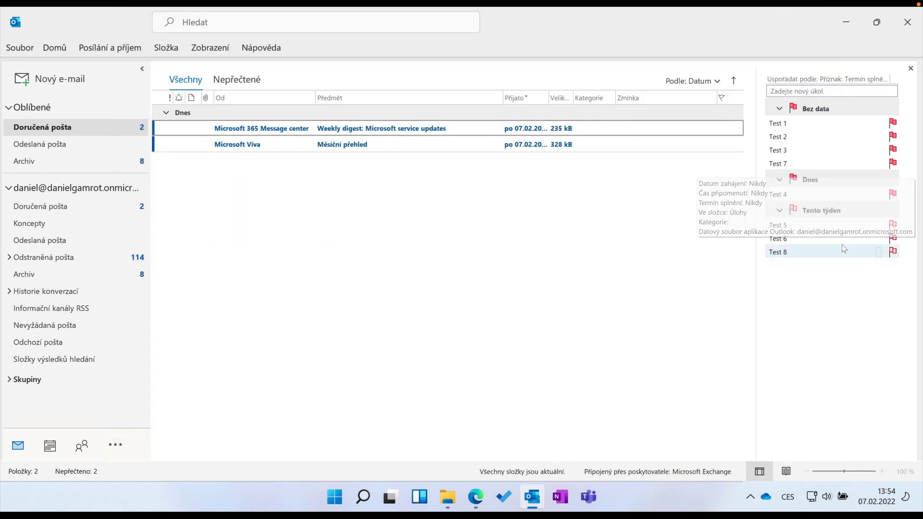
- Review Test 8 under Tento týden in the inbox's task pane and in the calendar's daily task list
left_click_drag(758, 210, 908, 261)
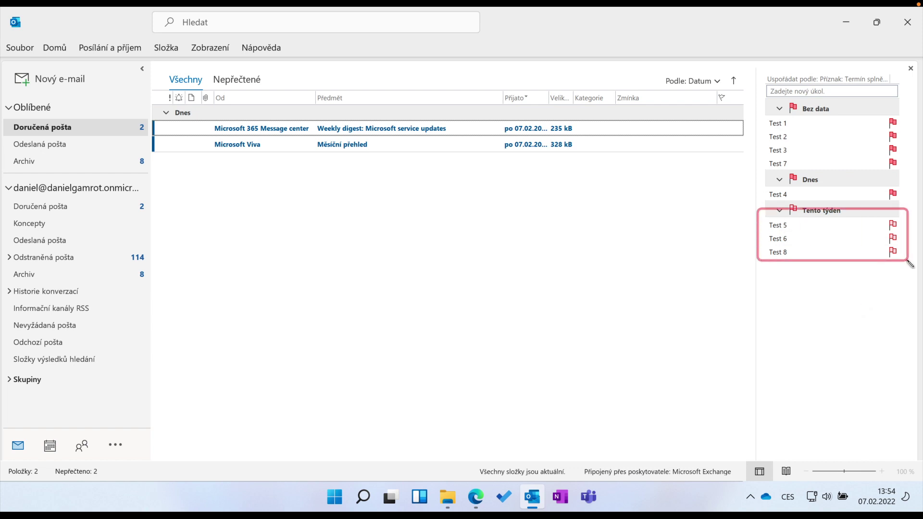
key("Escape")
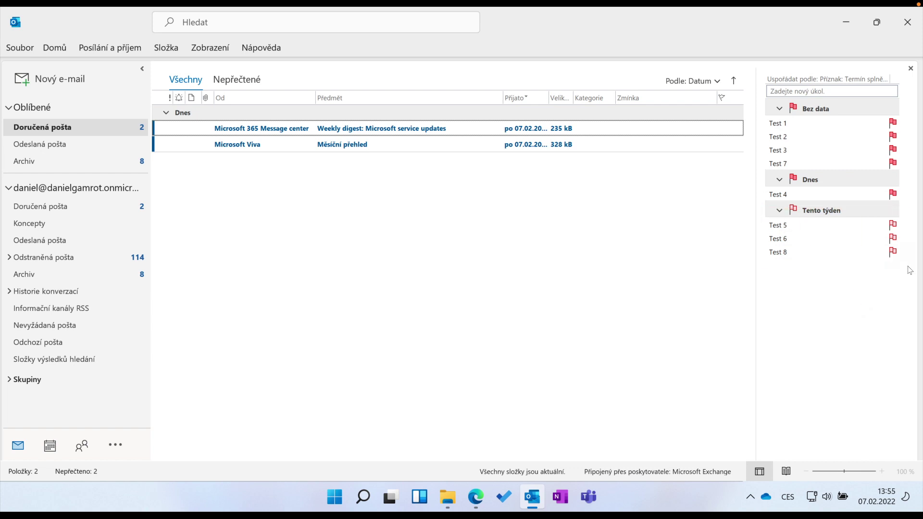
key("ctrl+2")
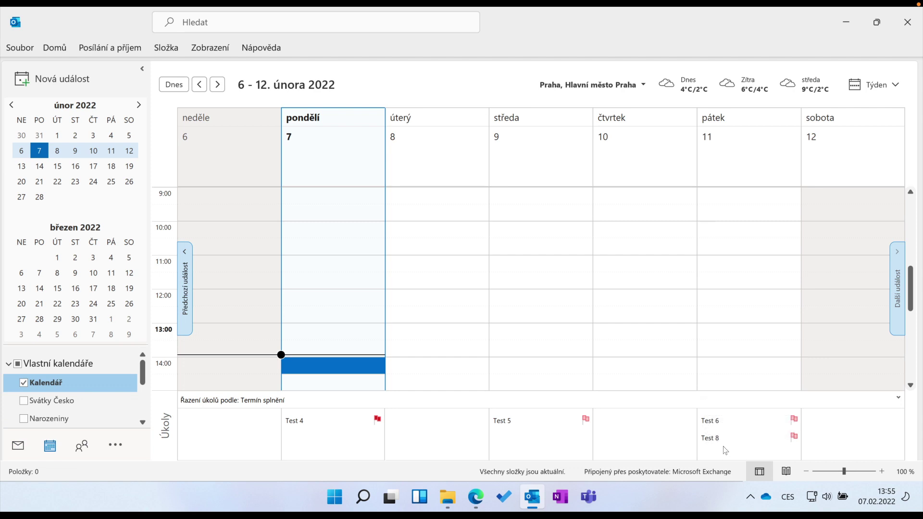
left_click_drag(684, 442, 606, 442)
key("ctrl+1")
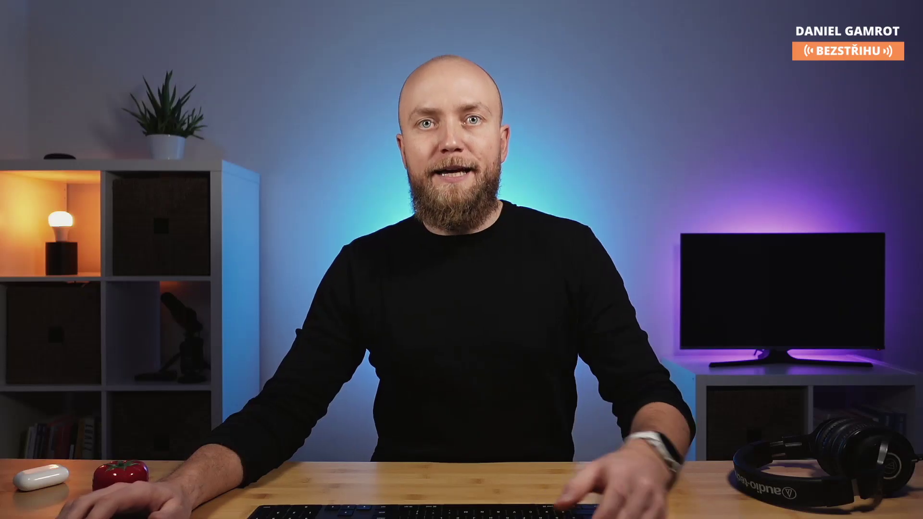